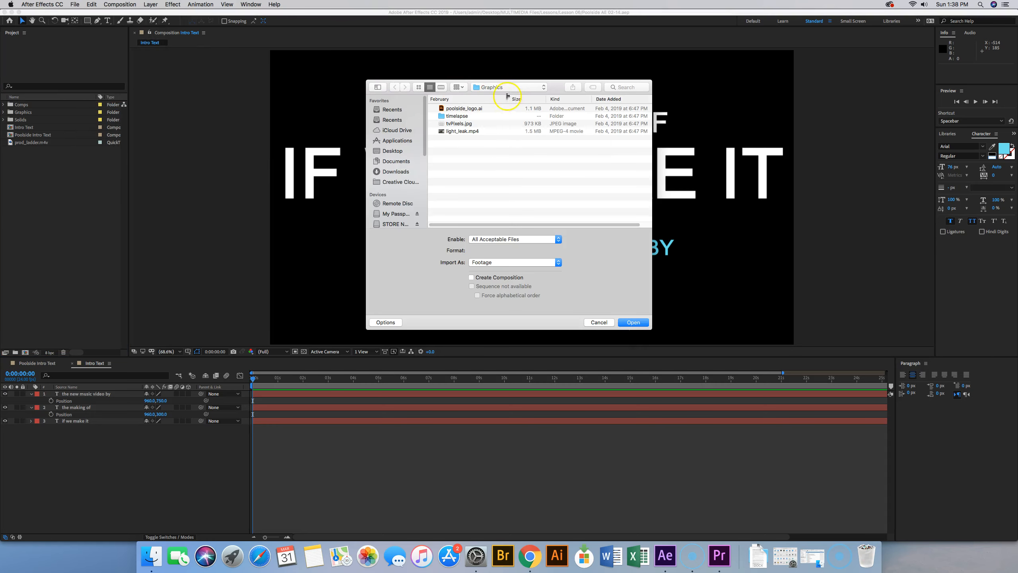
# Import poolside_logo.ai as footage from the Graphics folder inside MULTIMEDIA Files
pyautogui.click(506, 88)
pyautogui.click(506, 94)
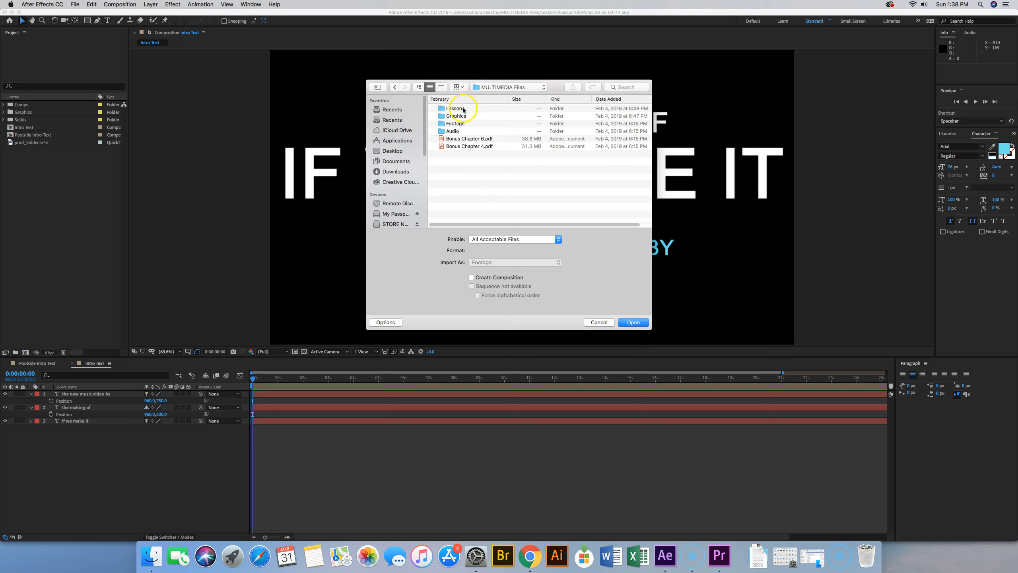
pyautogui.click(459, 116)
pyautogui.doubleClick(459, 116)
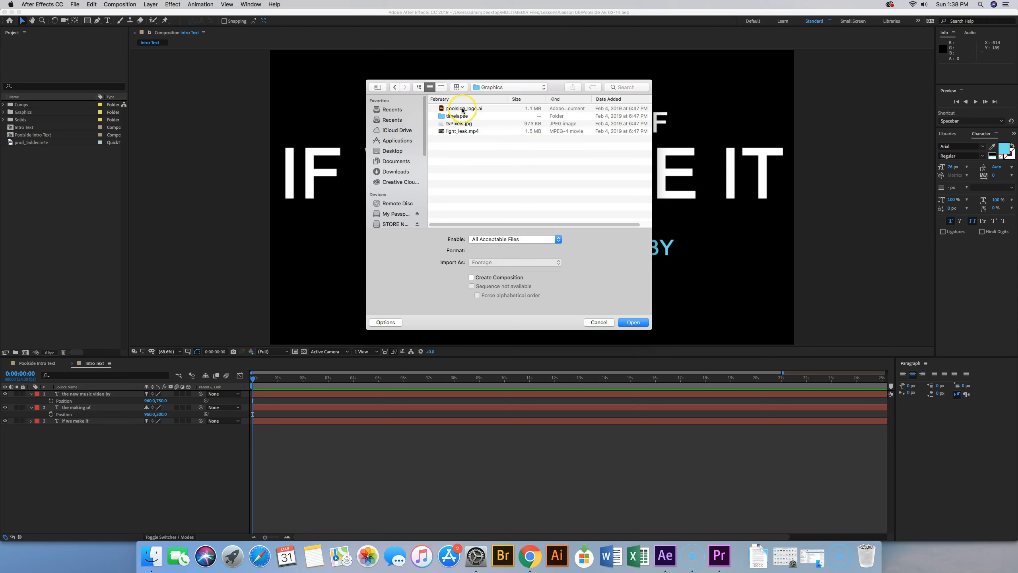
pyautogui.click(463, 109)
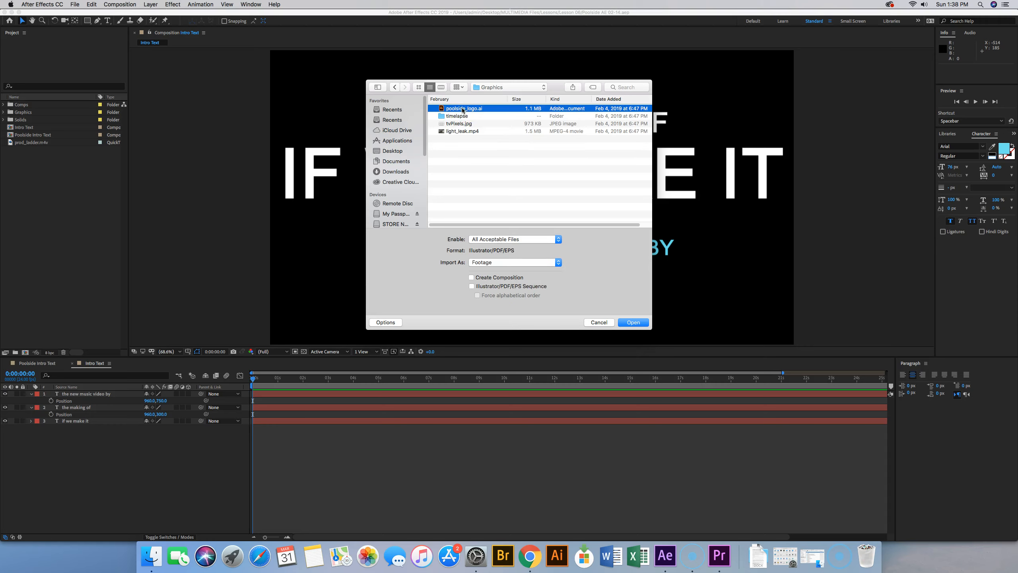
pyautogui.click(499, 109)
pyautogui.click(635, 323)
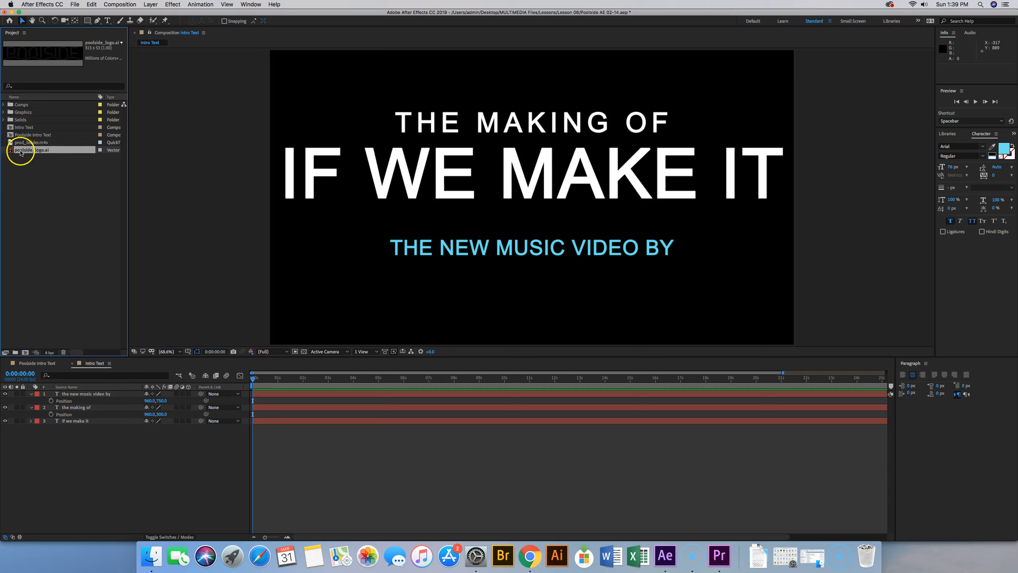
# Add poolside_logo.ai as the topmost layer of the Intro Text composition and create shapes from that vector layer
pyautogui.moveTo(12, 152); pyautogui.dragTo(81, 395)
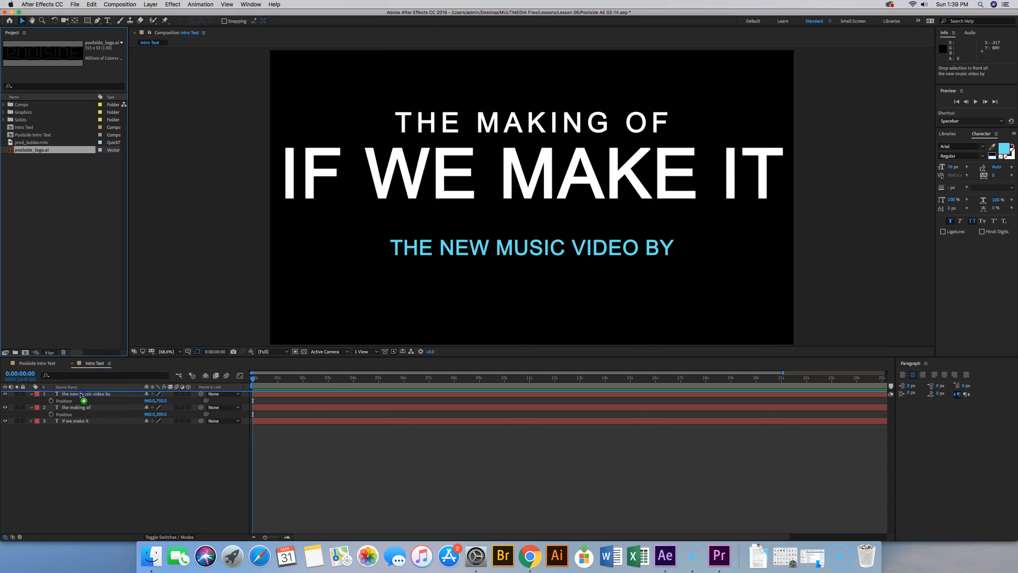
pyautogui.moveTo(81, 394); pyautogui.dragTo(81, 395)
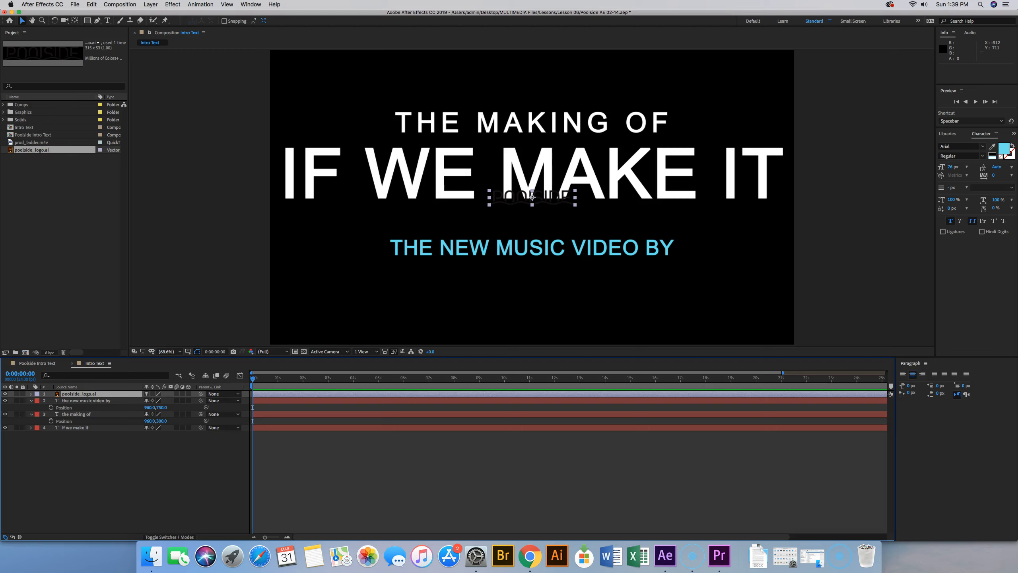
pyautogui.click(151, 4)
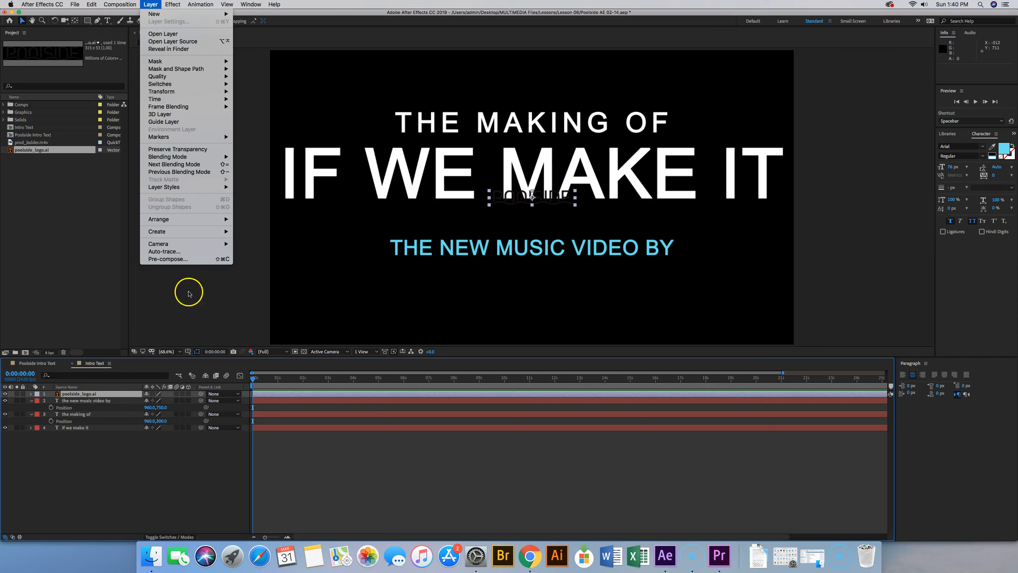
pyautogui.moveTo(203, 232)
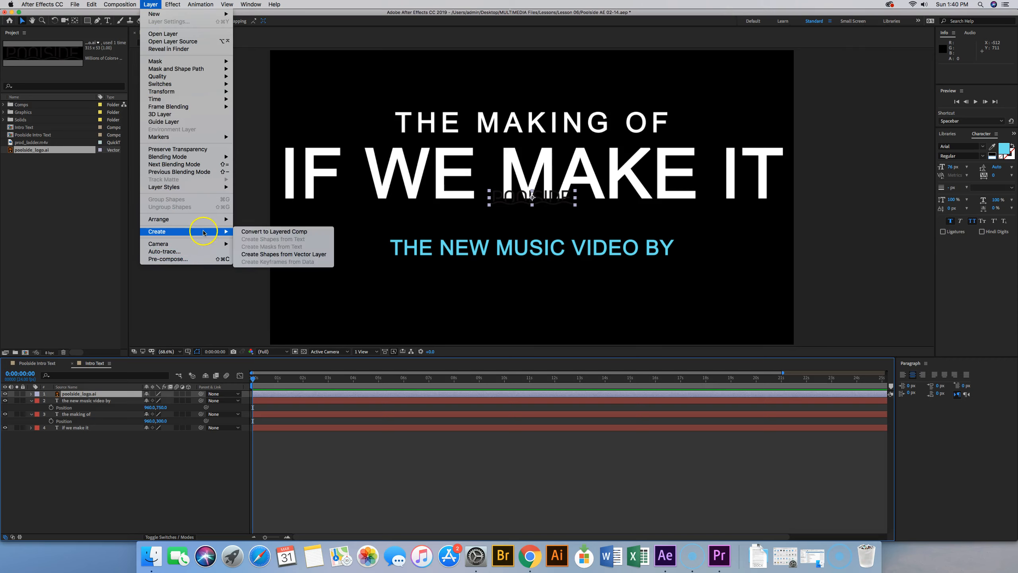
pyautogui.click(259, 254)
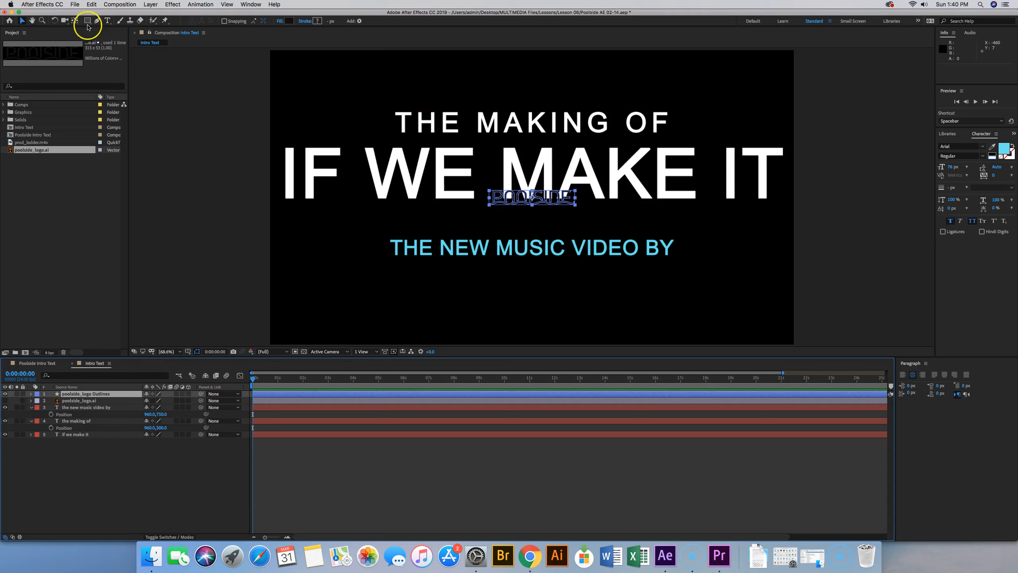
# Set the logo outlines' shape fill color to R 105, G 225, B 241
pyautogui.click(289, 20)
pyautogui.click(549, 293)
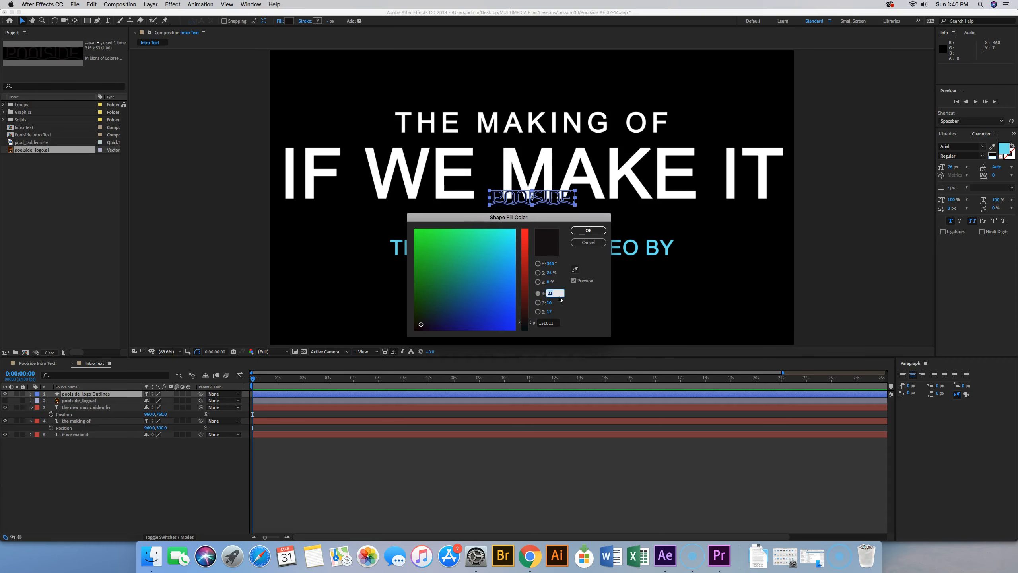
pyautogui.write('105')
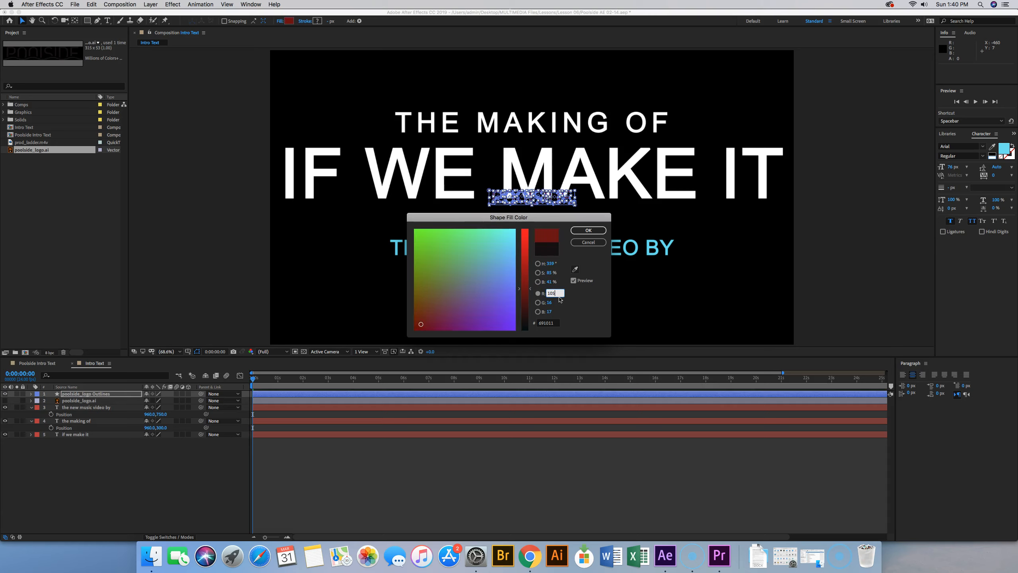
pyautogui.press('Tab')
pyautogui.write('225')
pyautogui.press('Tab')
pyautogui.write('241')
pyautogui.press('Tab')
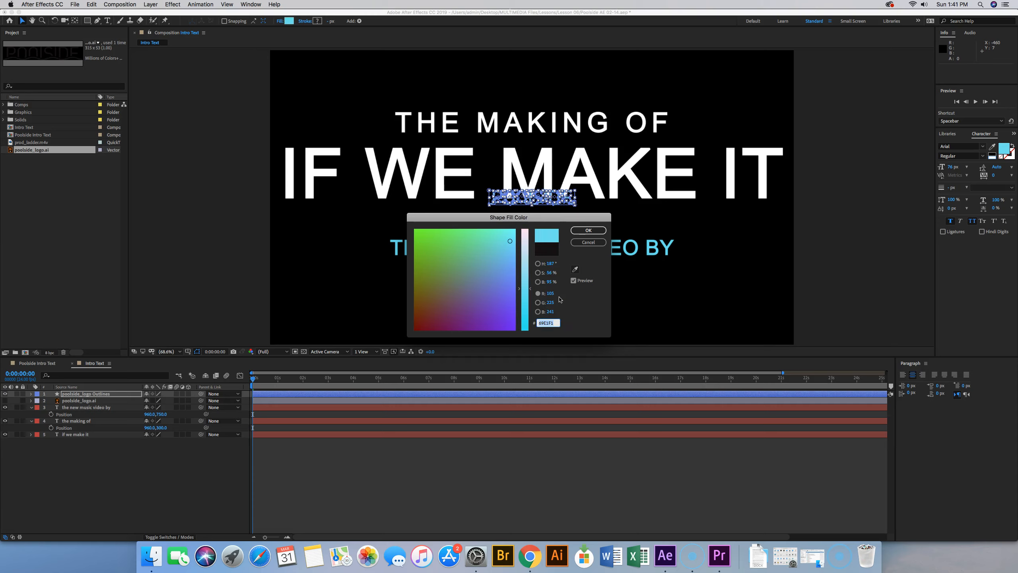
pyautogui.press('Return')
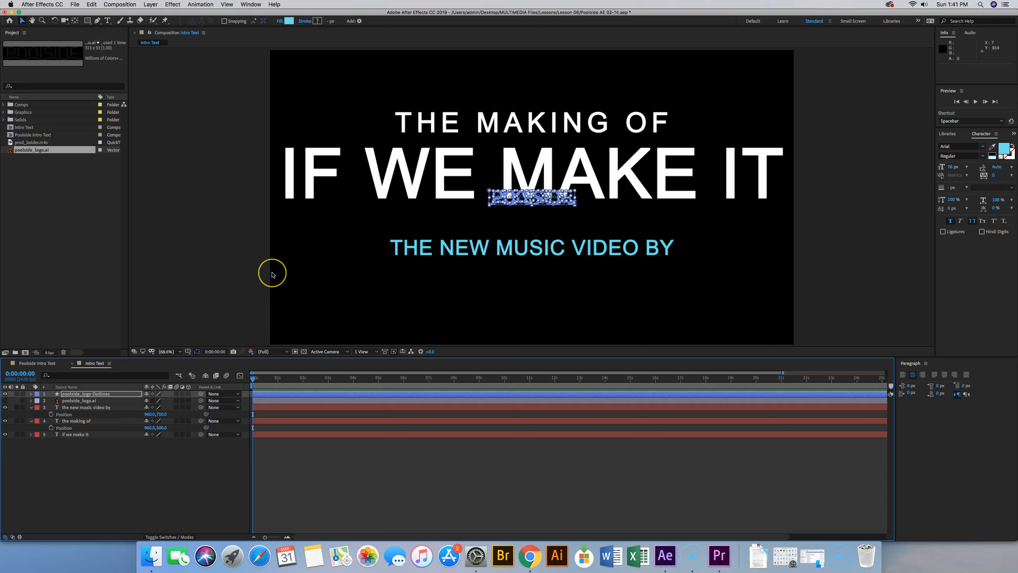
# Scale the logo outlines layer to 230%
pyautogui.press('s')
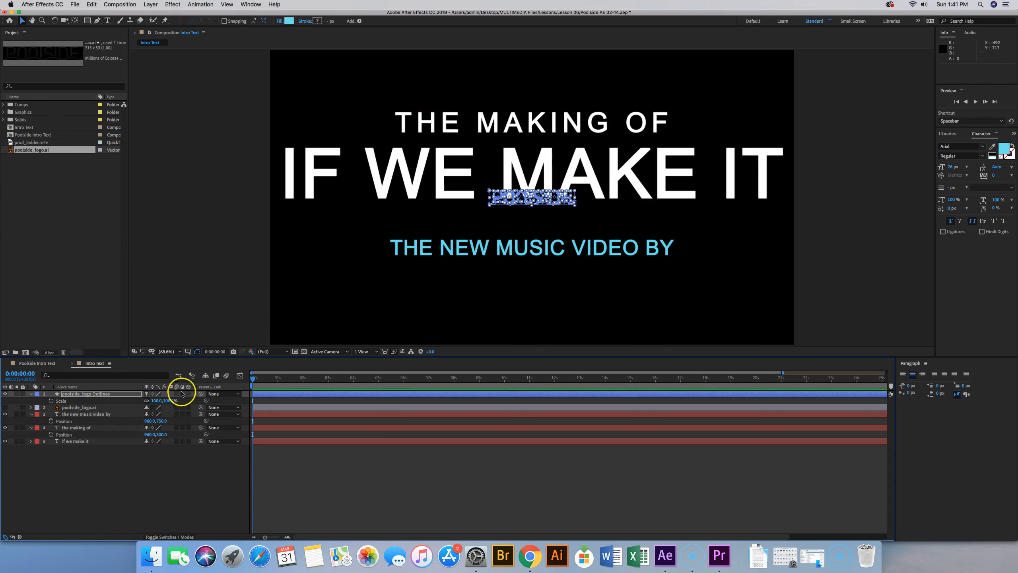
pyautogui.click(157, 401)
pyautogui.write('230')
pyautogui.press('Tab')
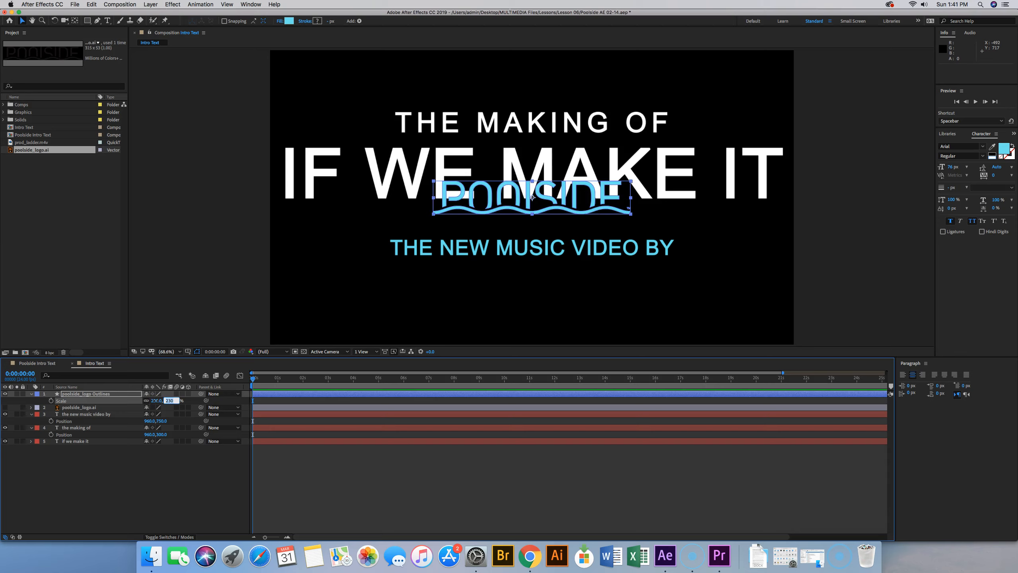
pyautogui.click(167, 400)
pyautogui.write('P')
pyautogui.click(170, 392)
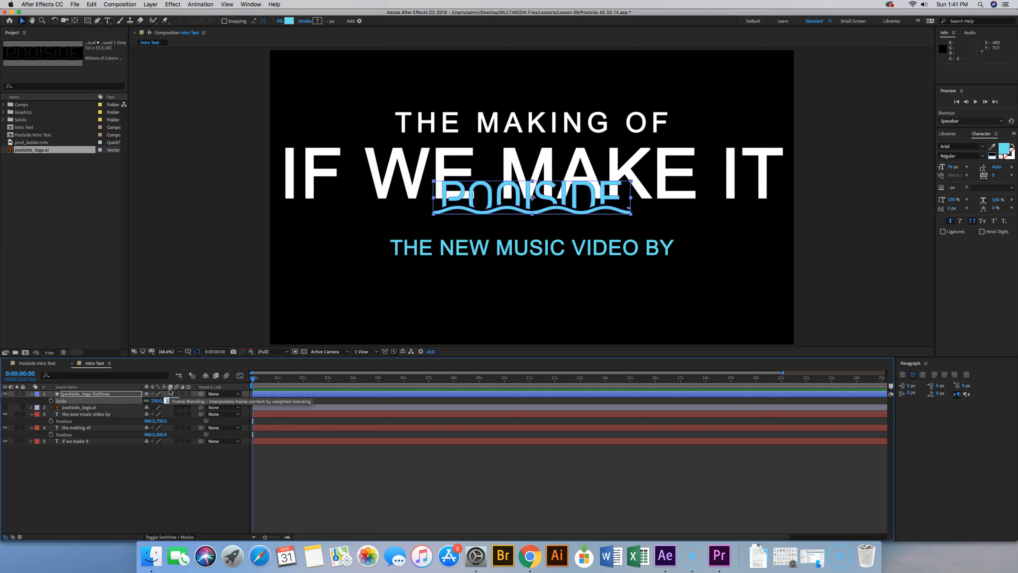
pyautogui.press('Return')
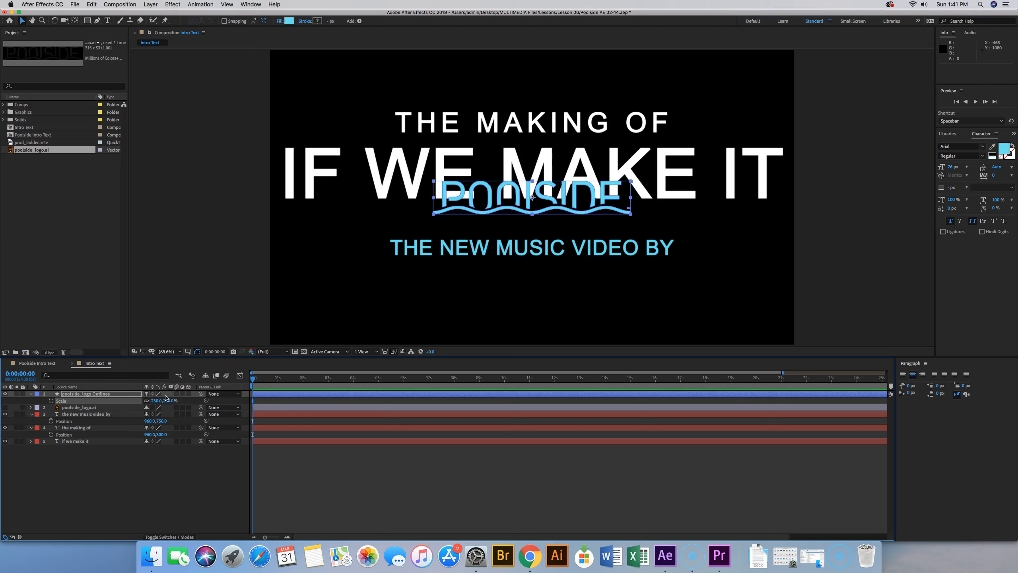
# Reveal the logo outlines layer's Position alongside its Scale and set the Y position to 850
pyautogui.hotkey('shift', 'p')
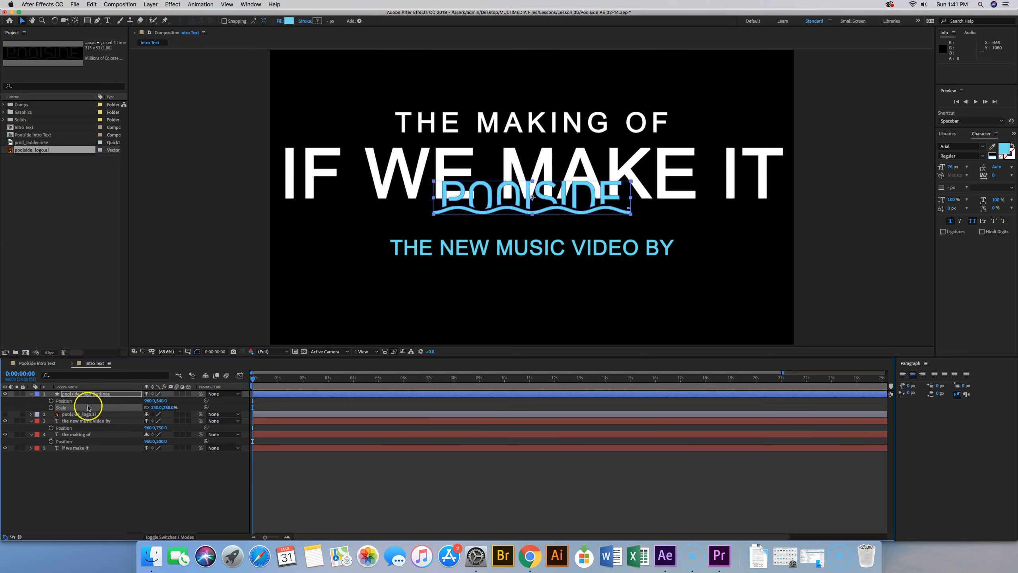
pyautogui.click(74, 401)
pyautogui.click(162, 400)
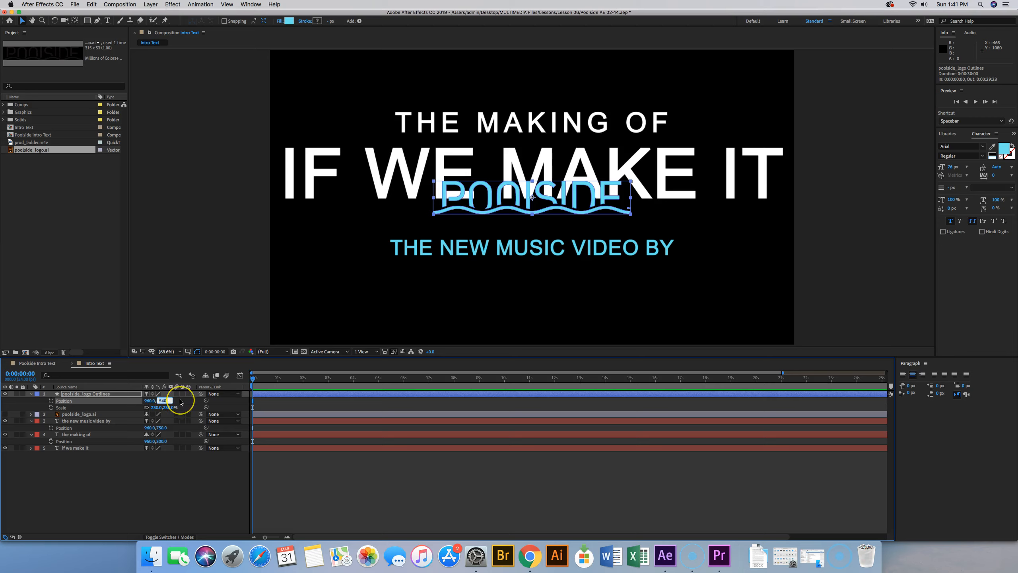
pyautogui.write('850')
pyautogui.press('Return')
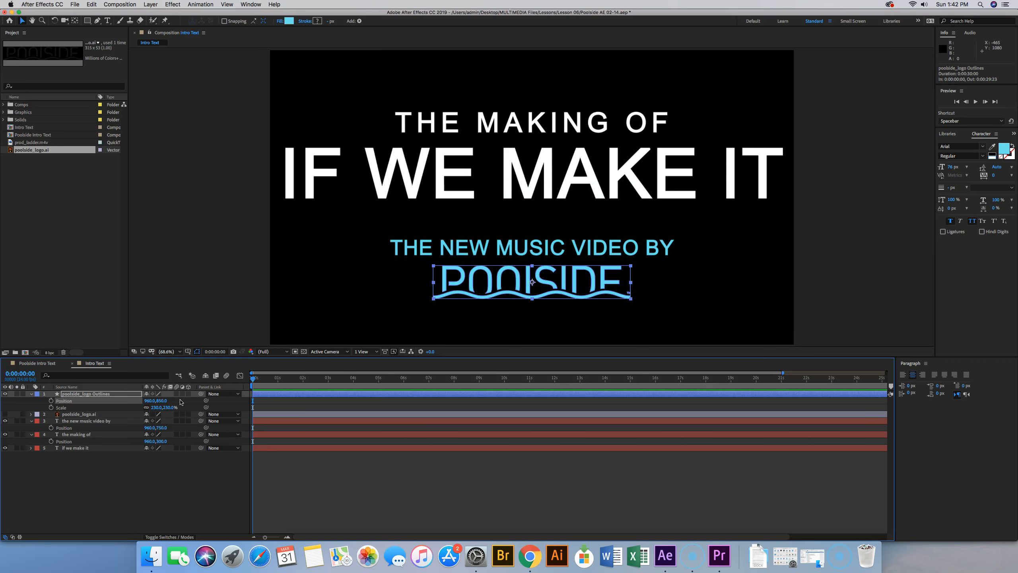